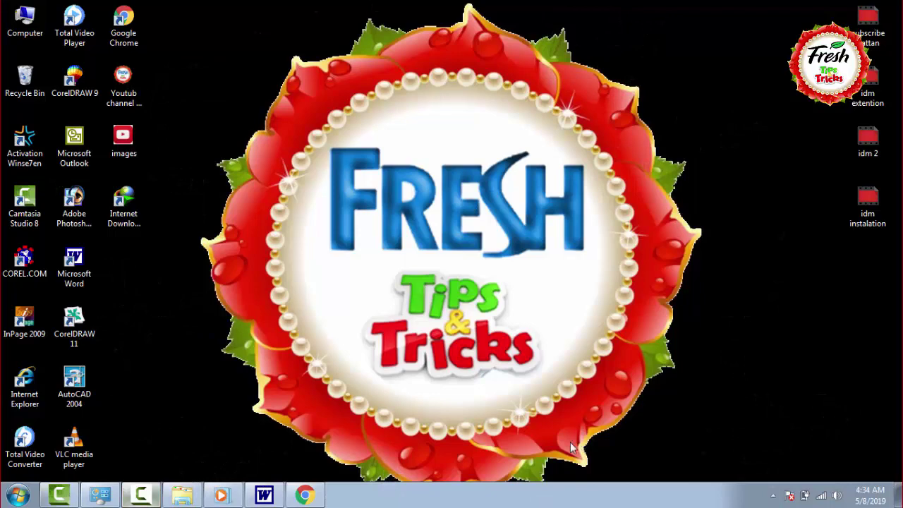
Step: From the Fresh Tips & Tricks channel page in Chrome, open Video Manager with its 40 uploads
click(305, 494)
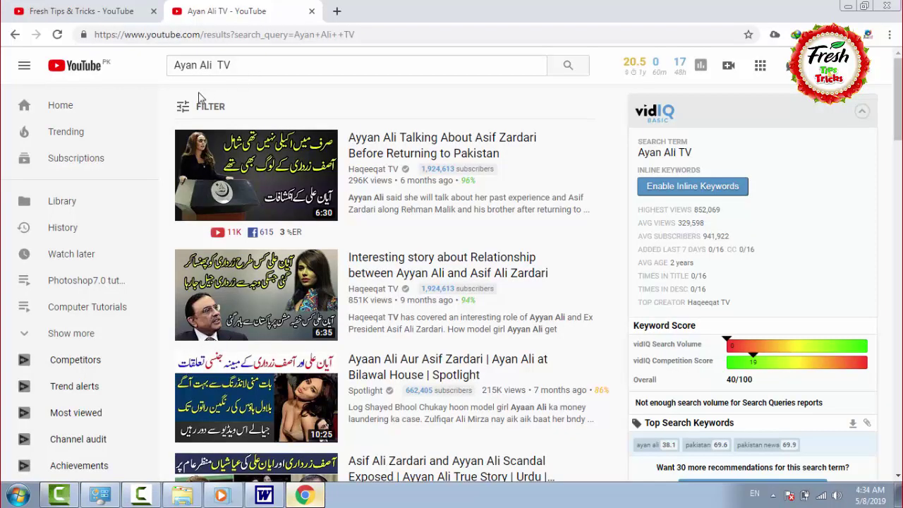
click(106, 10)
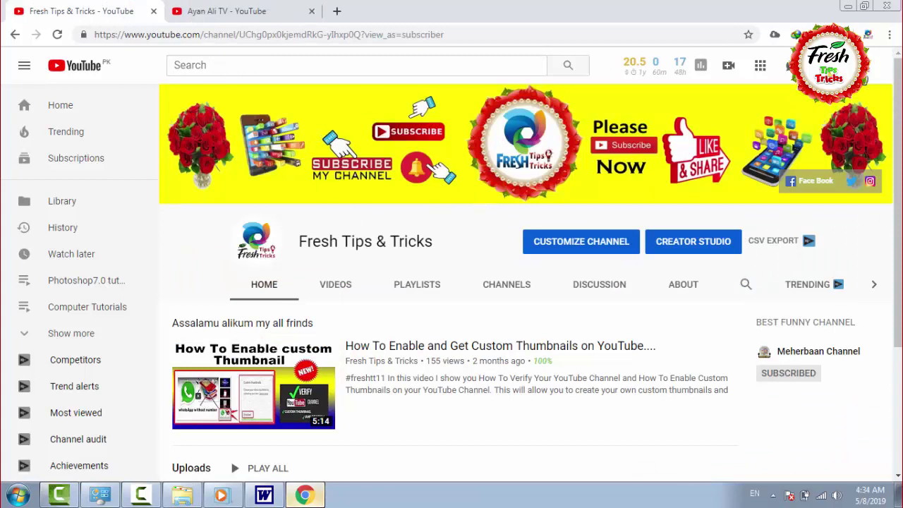
click(864, 64)
click(497, 229)
click(575, 247)
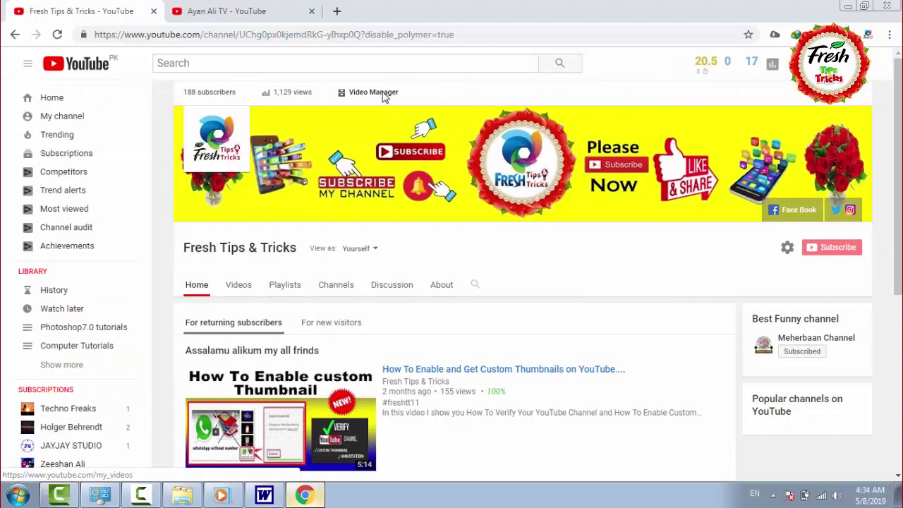
click(384, 96)
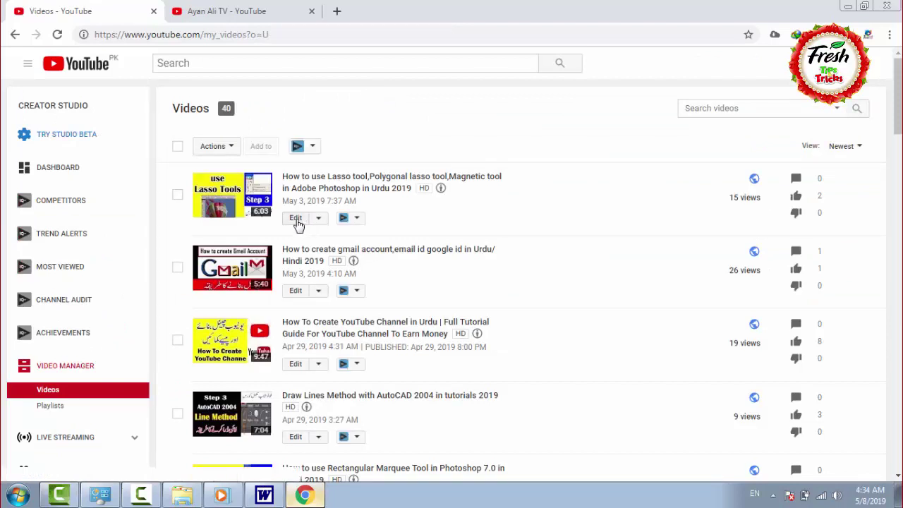
Step: Open the Lasso tool video's End screen editor, whose timeline ends at 6:02.9
click(296, 220)
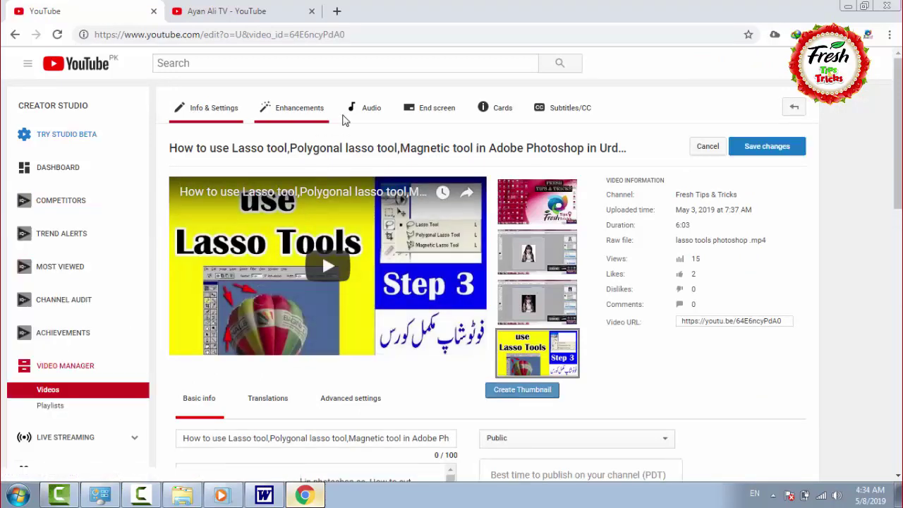
click(435, 115)
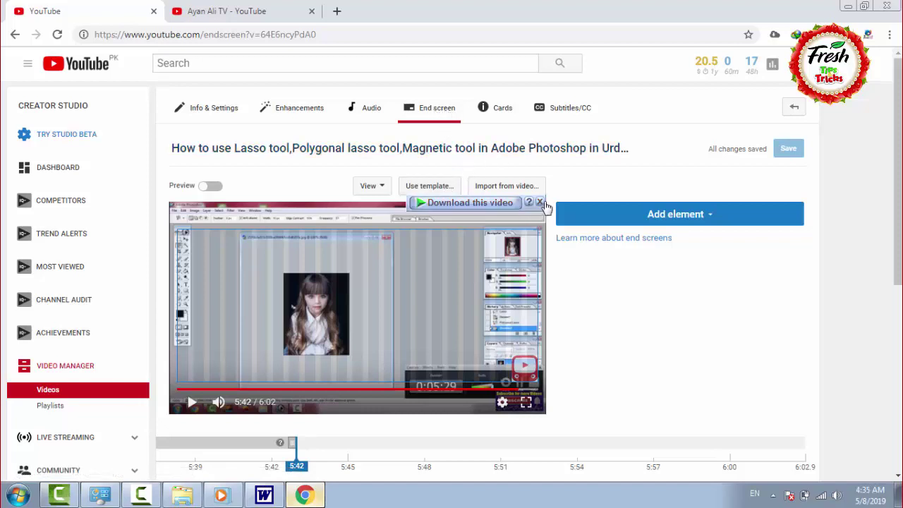
Step: Apply the side-by-side 2 Videos end-screen template, placing both video elements at 5:42
click(429, 187)
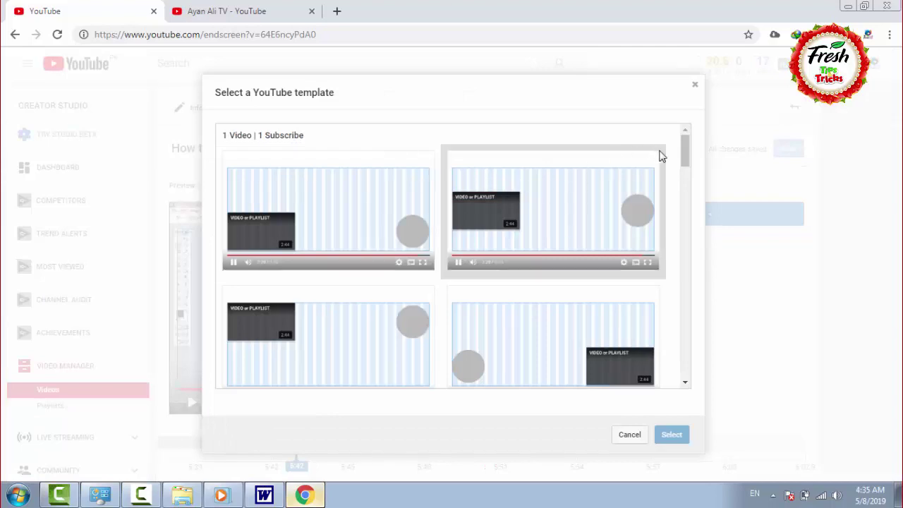
drag(683, 150, 694, 226)
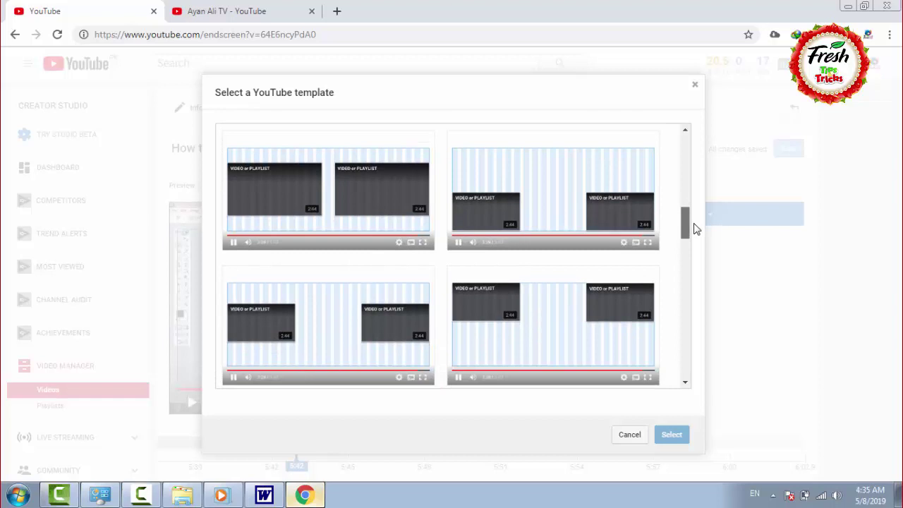
mouse_move(695, 226)
mouse_down()
mouse_move(694, 373)
mouse_move(689, 212)
mouse_up()
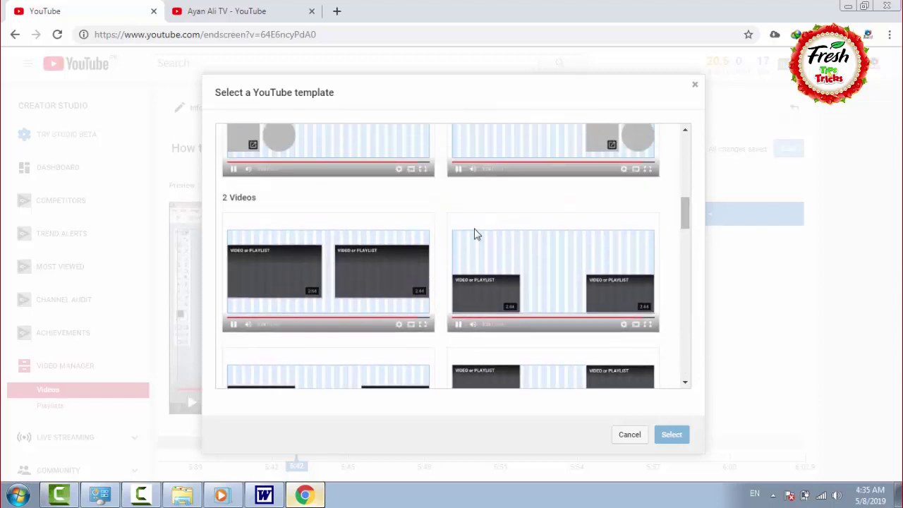
click(382, 258)
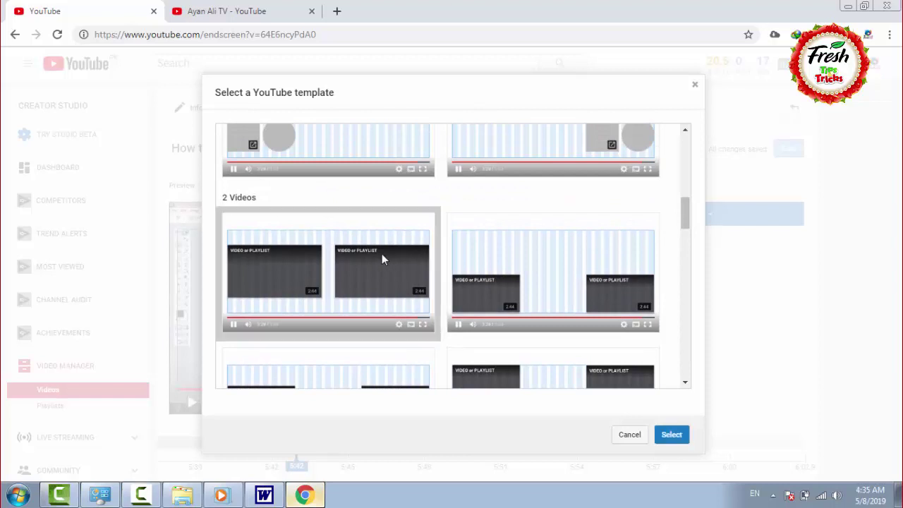
click(672, 435)
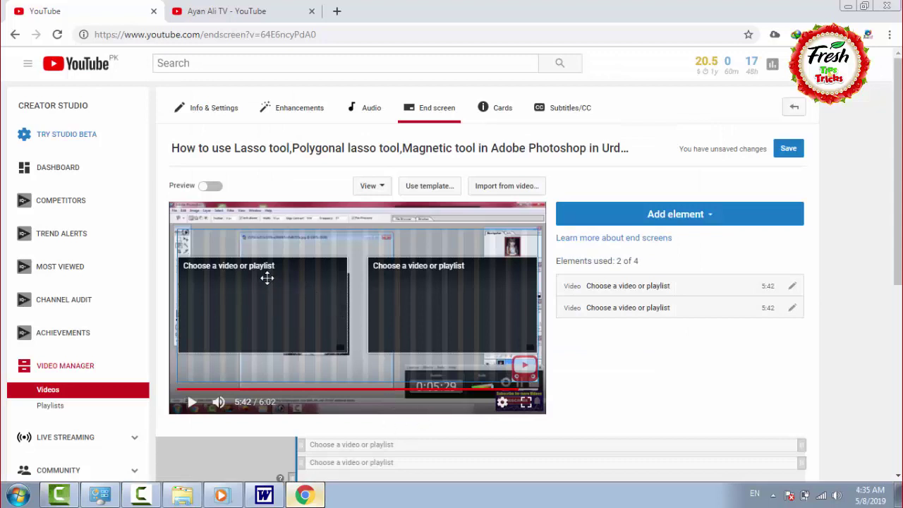
click(233, 265)
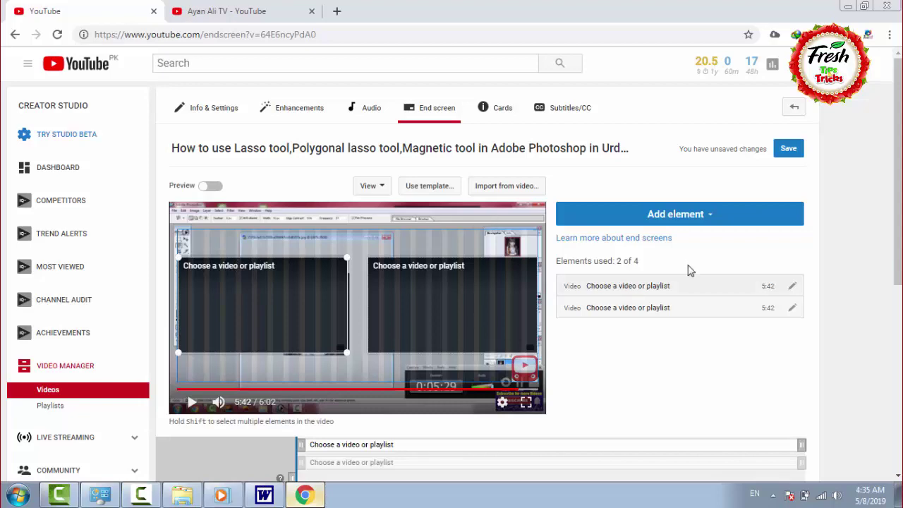
scroll(335, 284, down, 2)
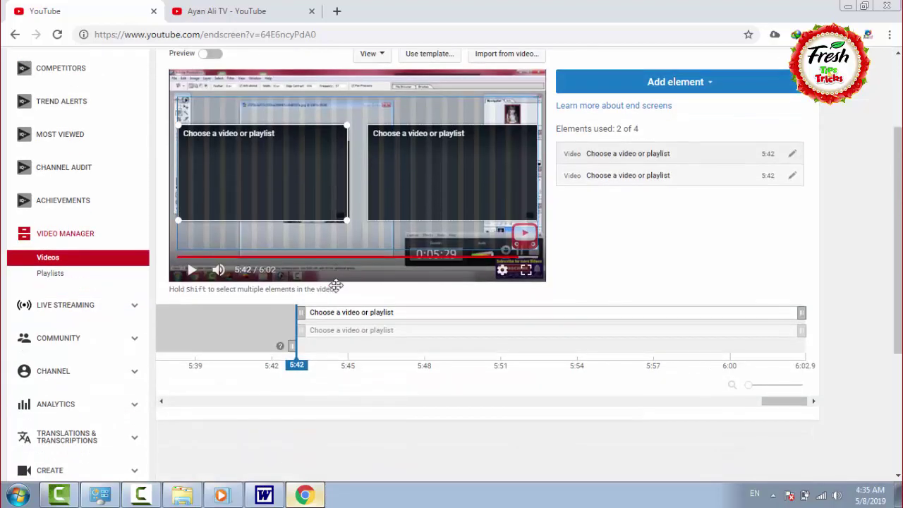
scroll(335, 284, down, 3)
scroll(334, 283, up, 5)
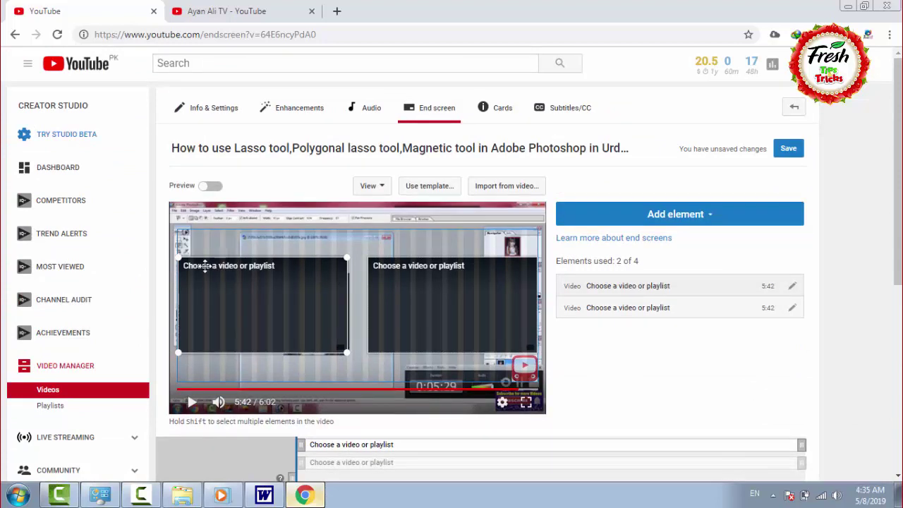
right_click(205, 265)
key(Escape)
double_click(204, 265)
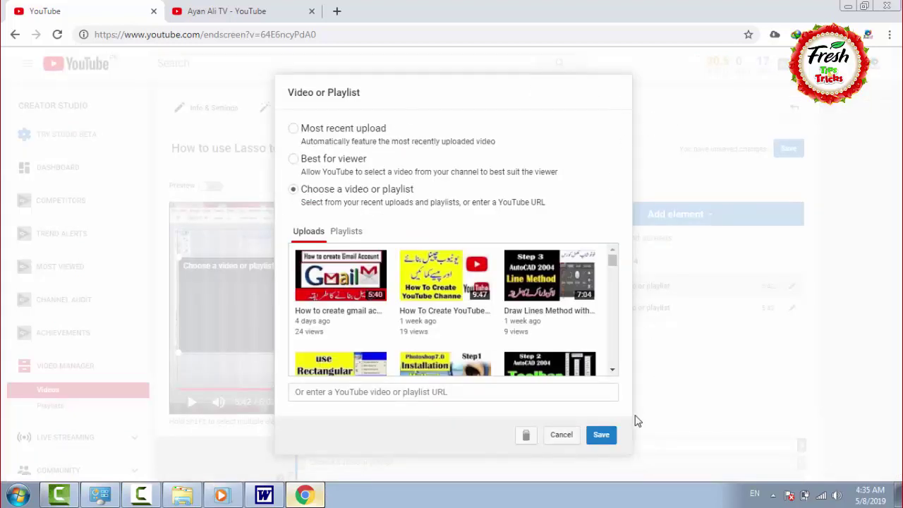
click(561, 434)
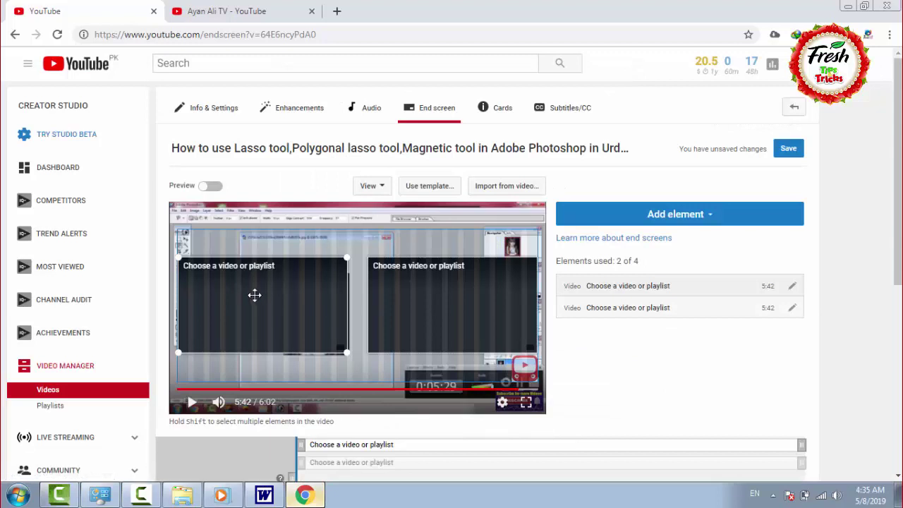
click(402, 300)
click(265, 299)
Step: Assign the 'How To Make Gig On Fiverr' upload to the left end-screen video element and save
double_click(247, 291)
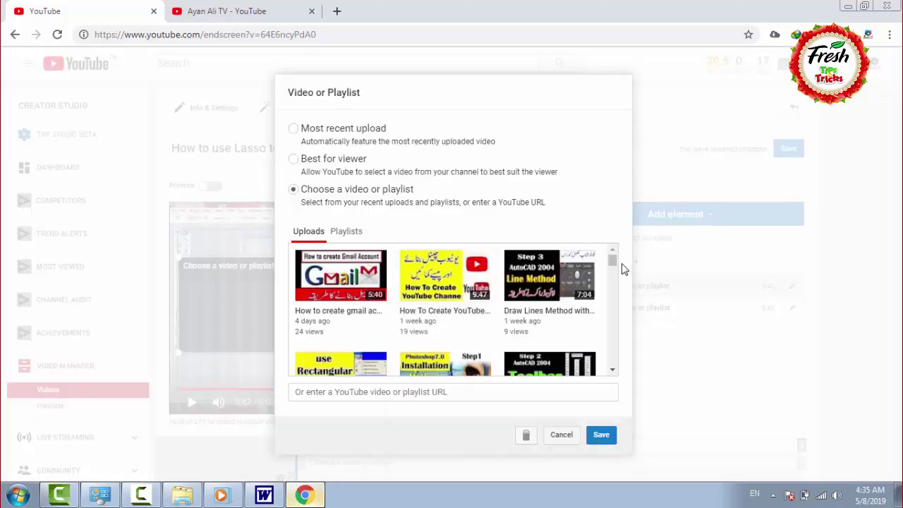
mouse_move(613, 271)
mouse_down()
mouse_move(614, 339)
mouse_move(613, 330)
mouse_up()
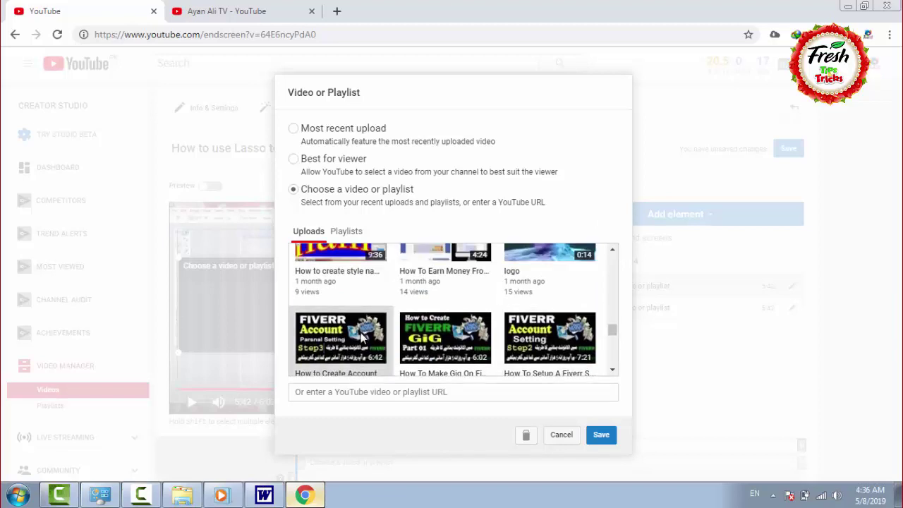
scroll(361, 339, down, 1)
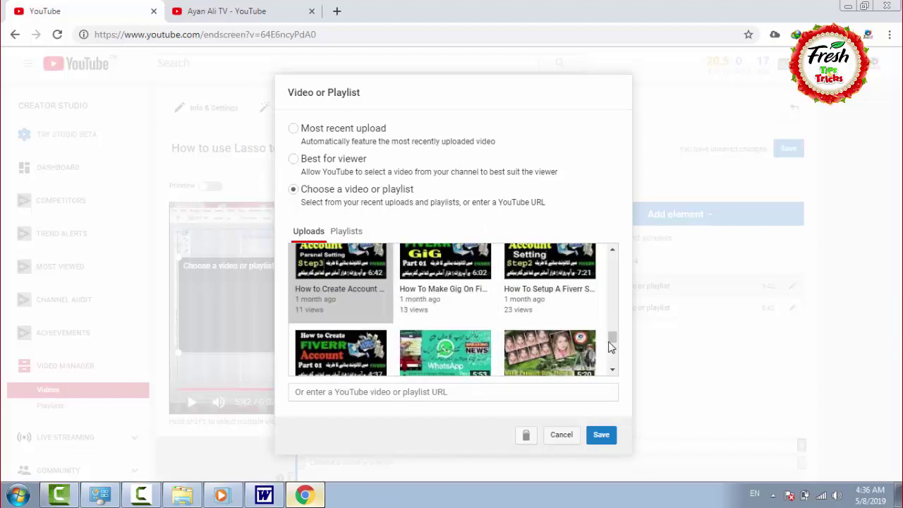
scroll(612, 338, up, 1)
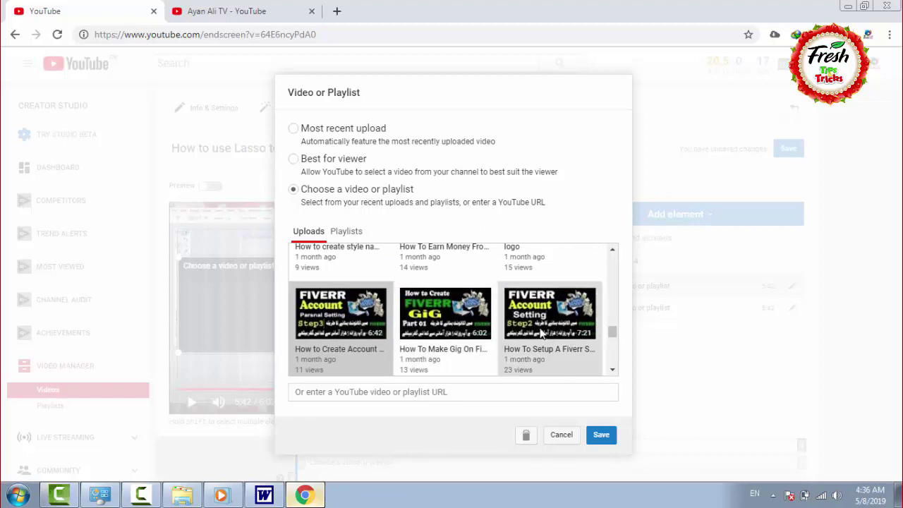
click(458, 330)
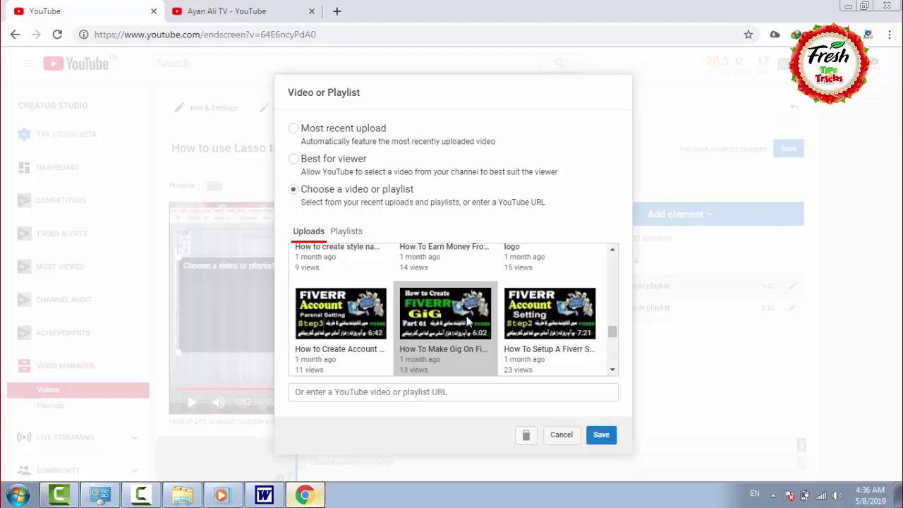
click(600, 436)
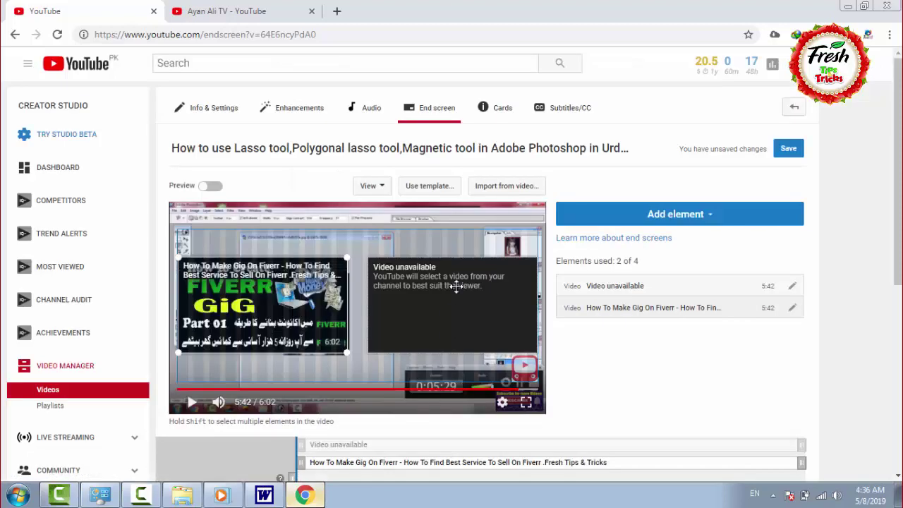
Step: Assign the 'How to Create Account Fiverr' upload to the Video unavailable element and save
click(438, 289)
double_click(438, 291)
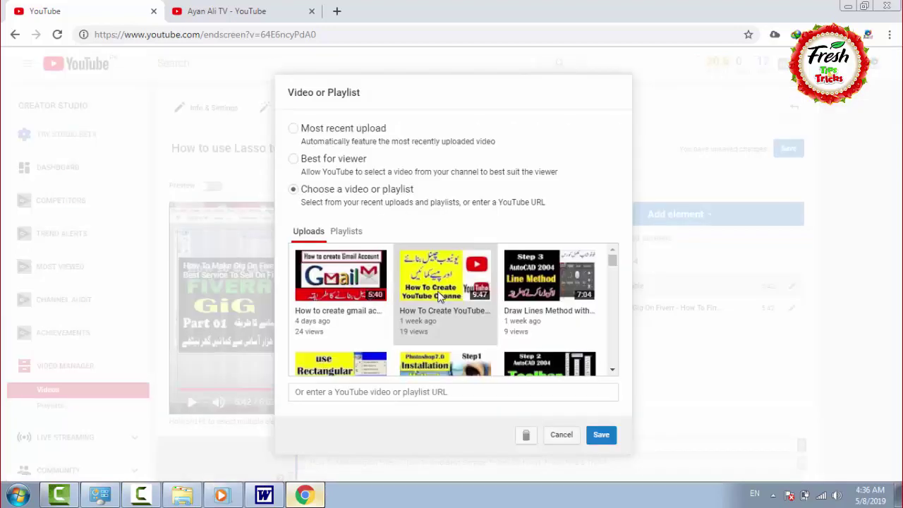
scroll(619, 326, down, 3)
scroll(615, 352, down, 5)
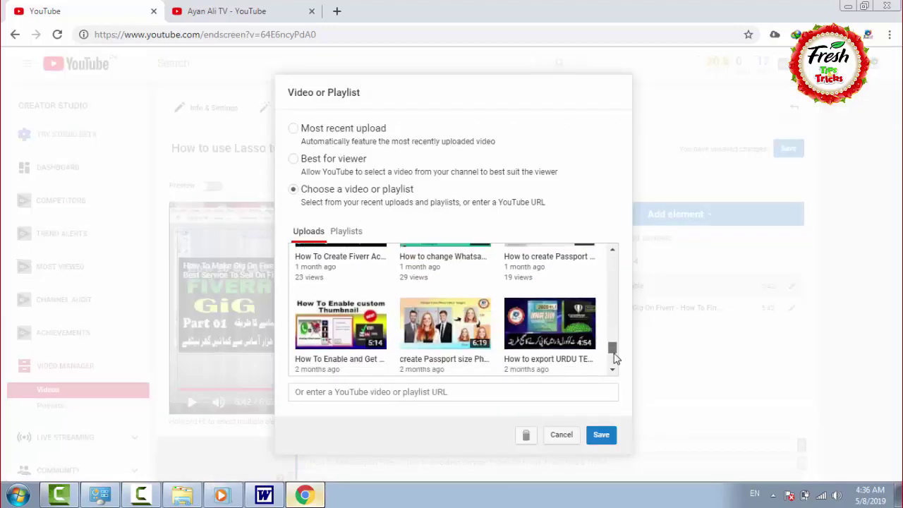
scroll(614, 345, up, 3)
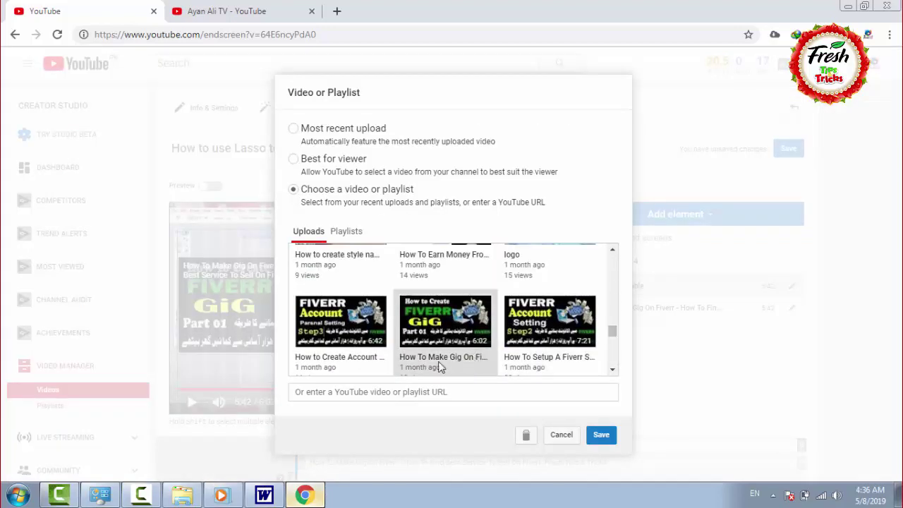
click(338, 322)
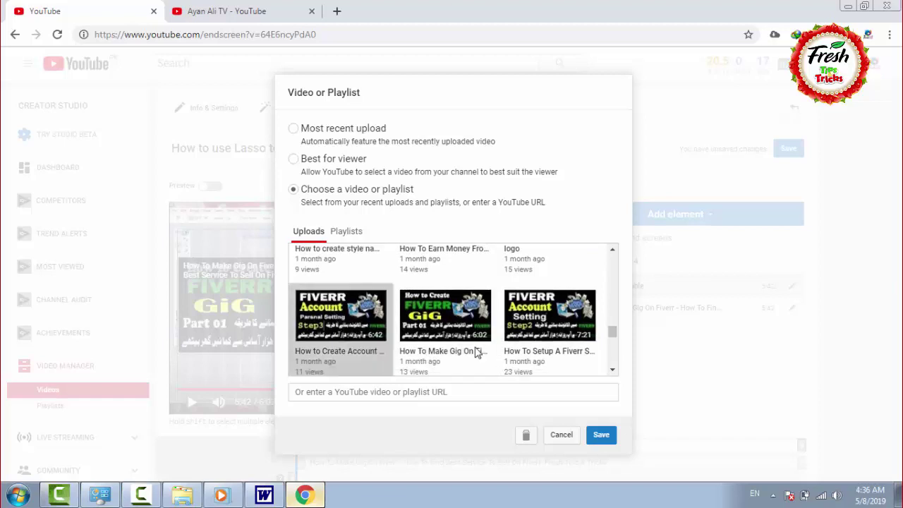
click(599, 434)
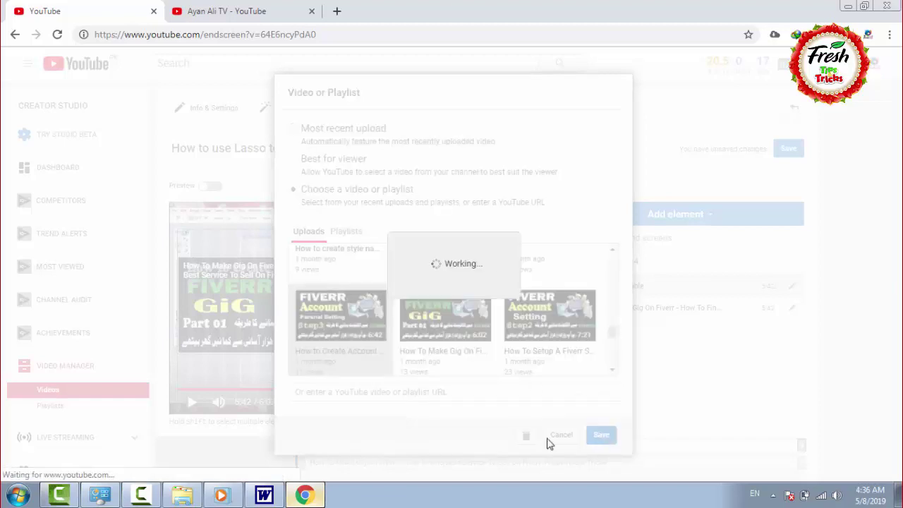